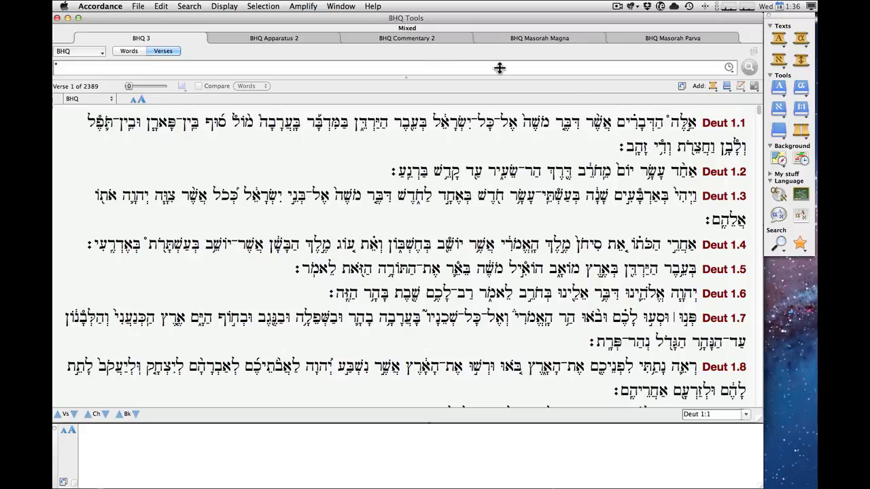
- Open the BHQ Apparatus and display its English Introduction from the General Introduction section
left_click(302, 39)
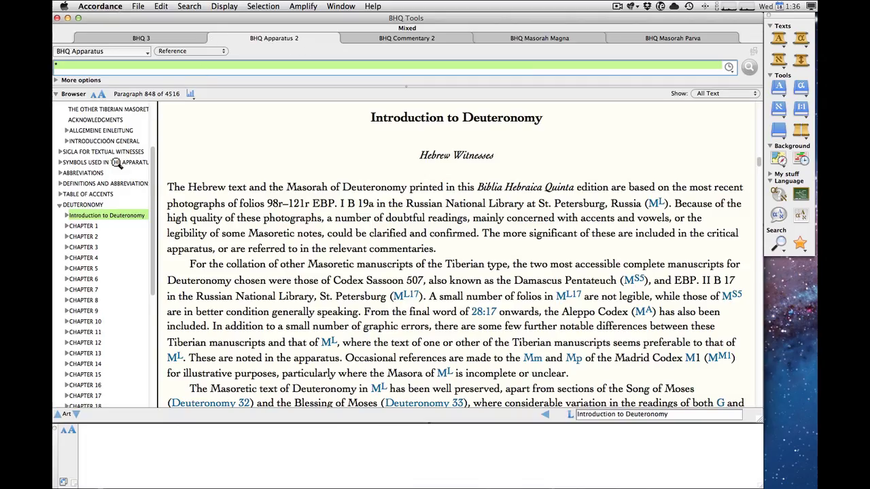
scroll(116, 161, "up", 3)
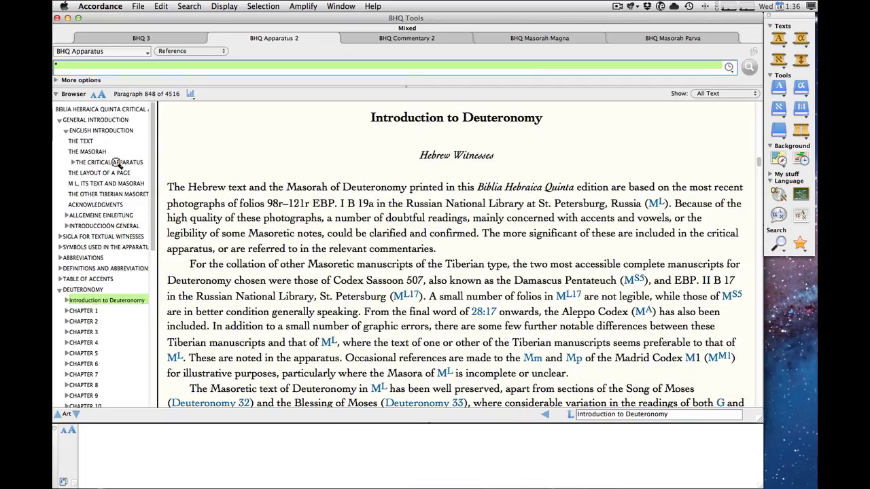
left_click(94, 130)
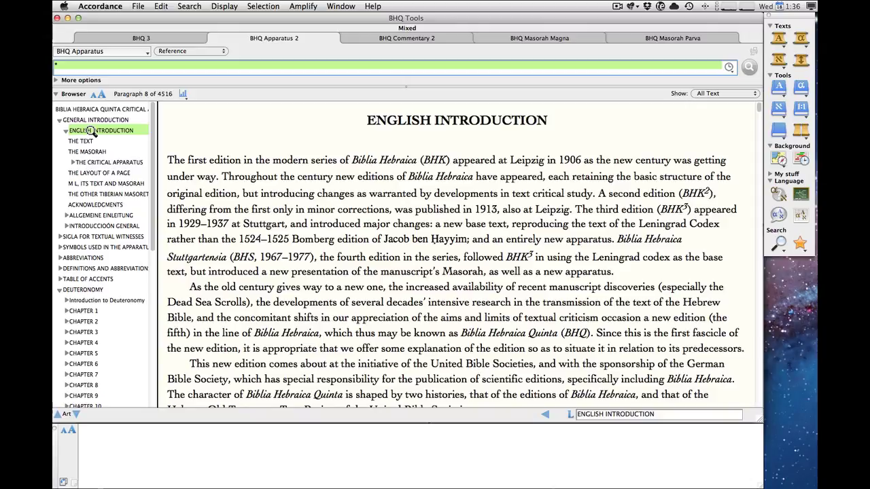
- Collapse and re-expand the Deuteronomy section of the apparatus contents, and display the Introduction to Deuteronomy
scroll(95, 183, "down", 5)
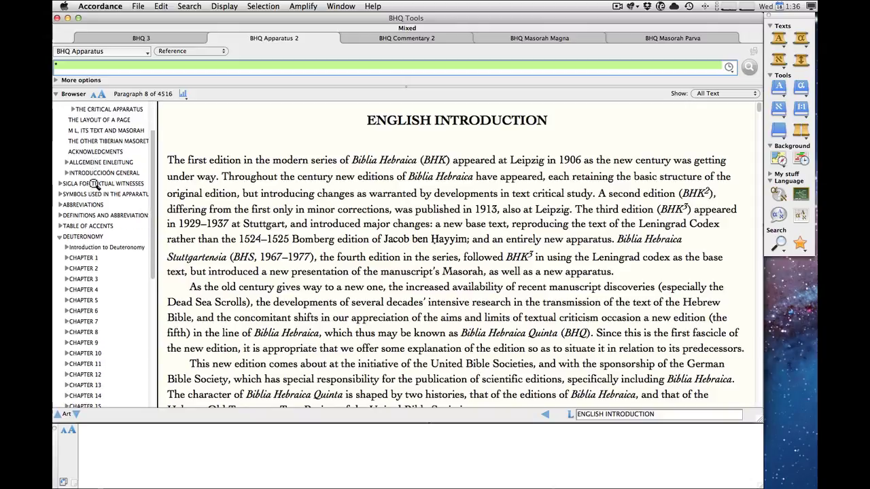
scroll(95, 183, "down", 3)
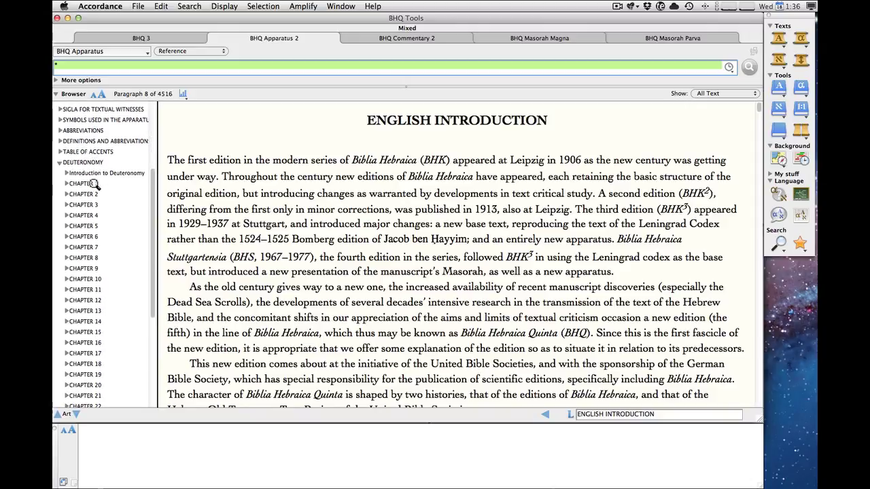
left_click(60, 163)
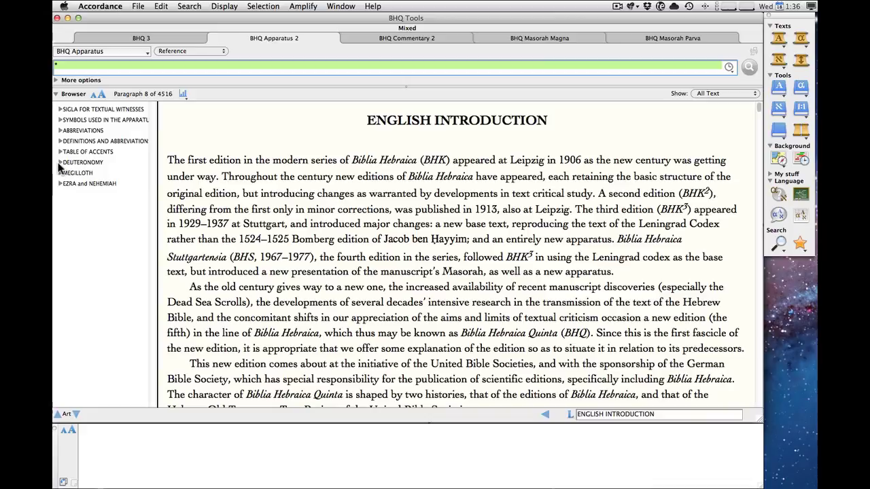
left_click(59, 164)
left_click(91, 174)
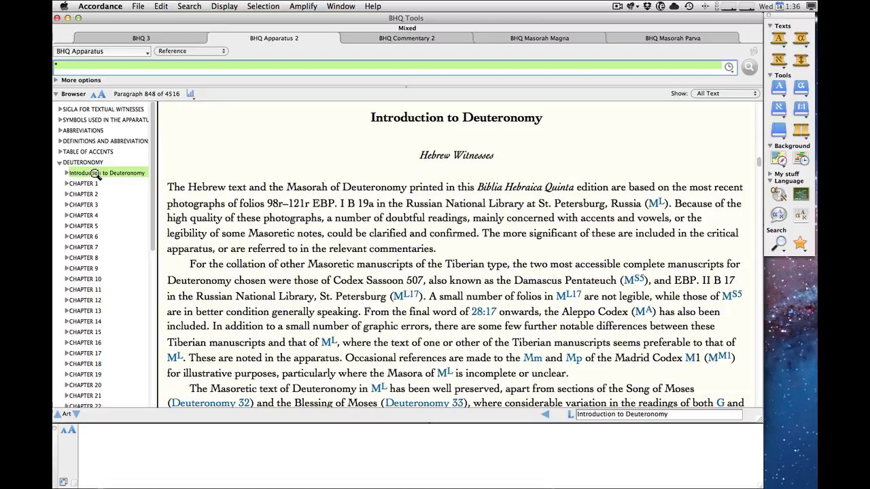
- View the BHQ Commentary, the chapter 1 notes of the BHQ Masorah Magna, and the BHQ Masorah Parva
left_click(422, 39)
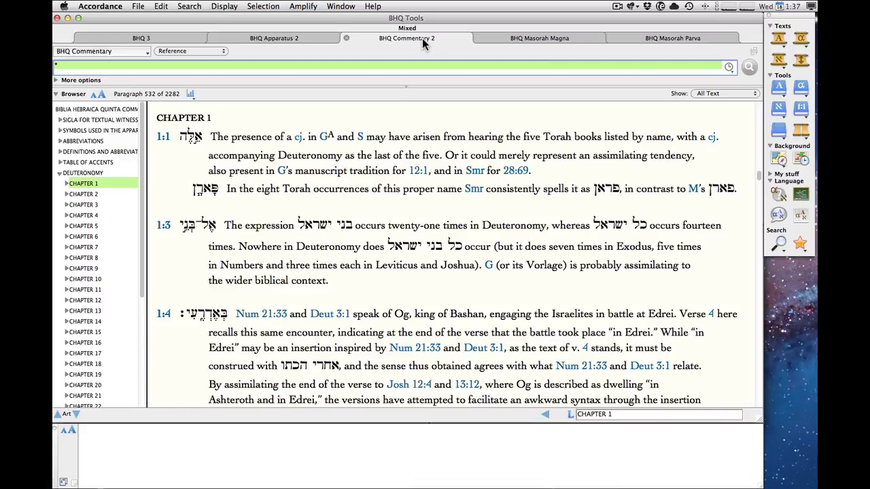
left_click(574, 39)
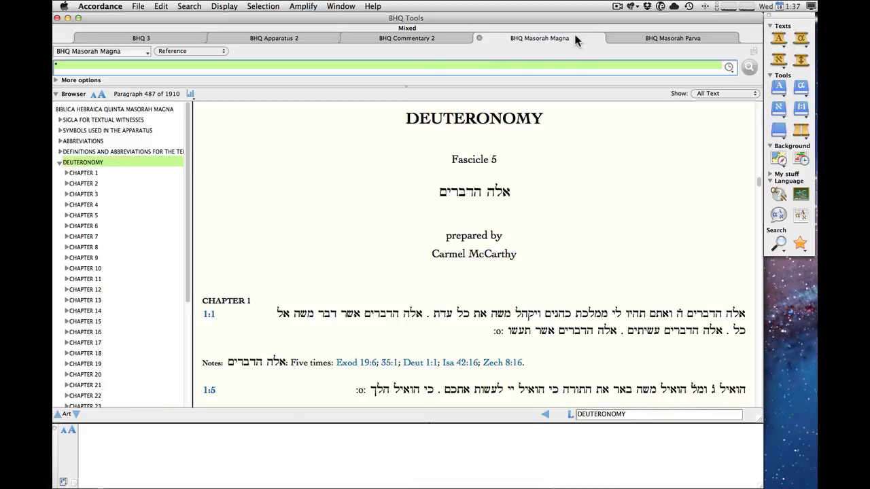
scroll(539, 124, "down", 5)
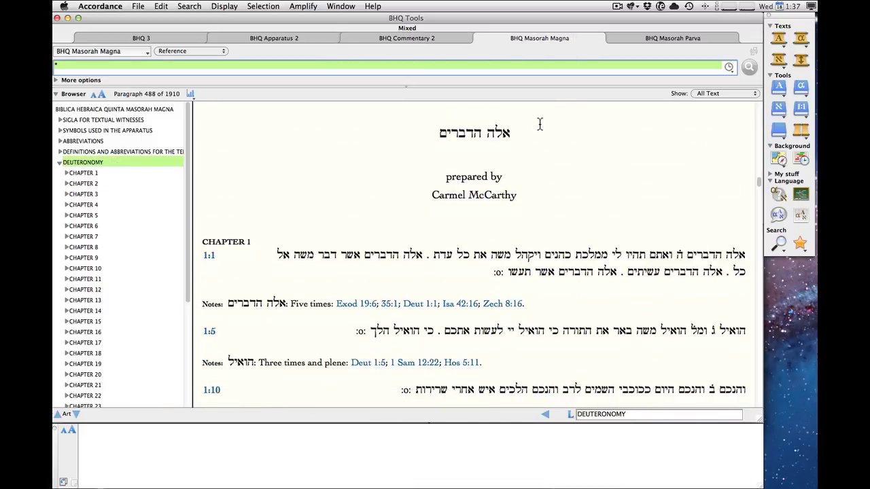
scroll(540, 123, "down", 2)
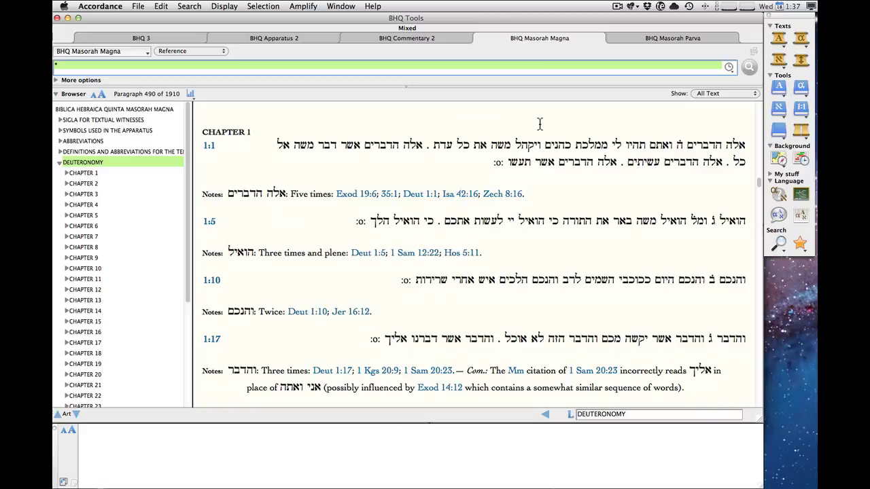
left_click(687, 39)
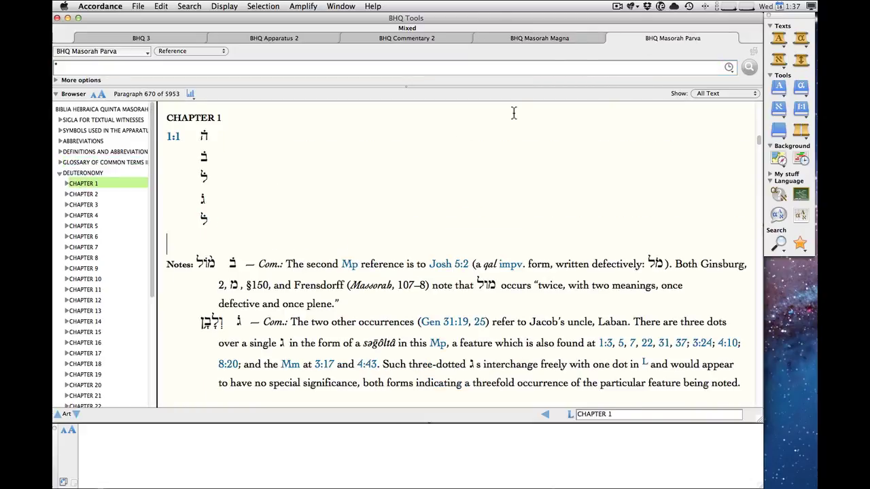
- Compare the Deuteronomy 1:1 notes in the BHQ Masorah Magna with those in the BHQ Masorah Parva
left_click(553, 37)
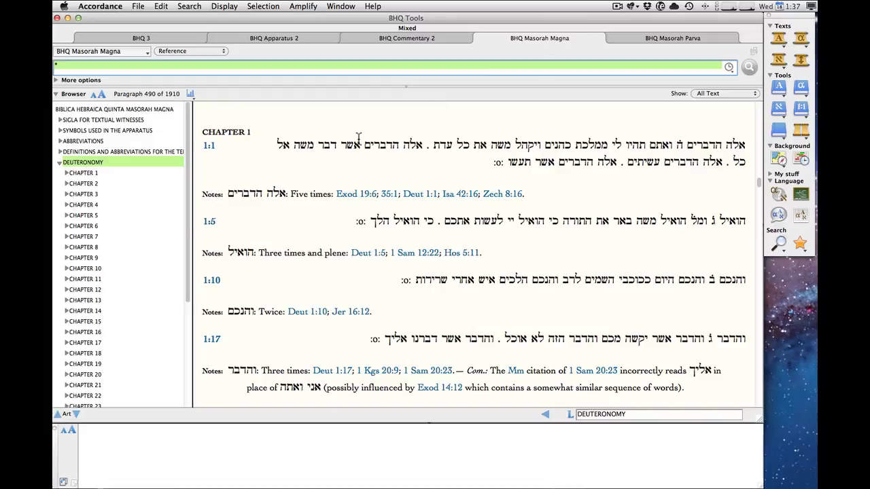
mouse_move(231, 186)
left_click(649, 36)
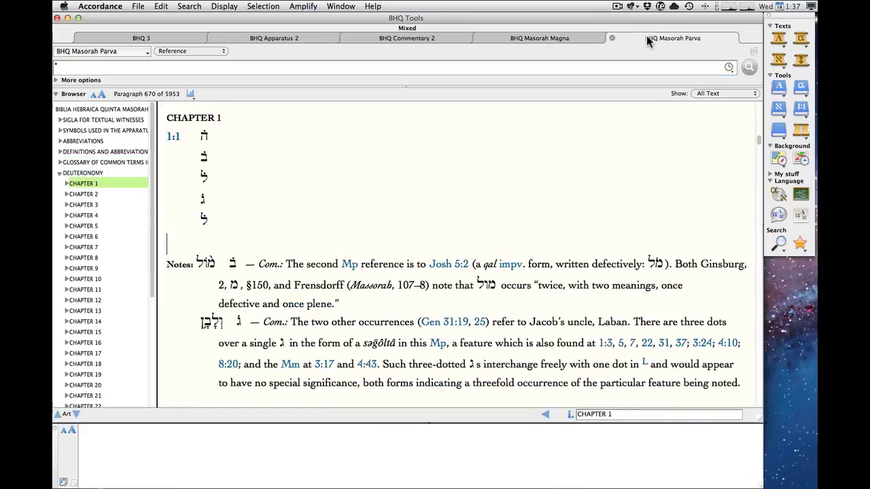
left_click(556, 36)
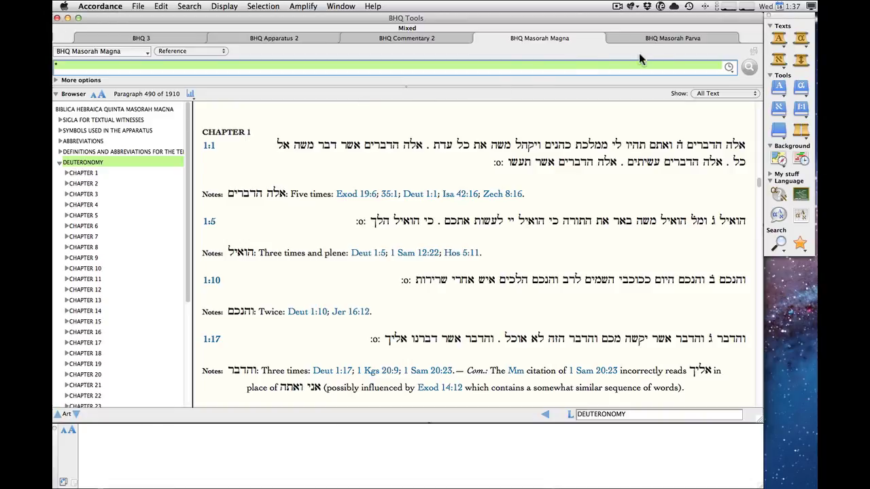
left_click(670, 38)
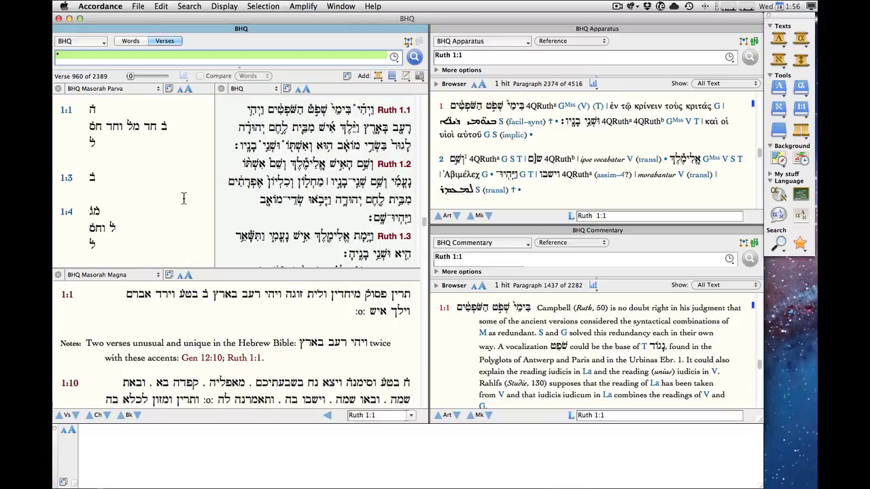
- Switch to Preview to view the Ruth page of BHQ - Megilloth.pdf, and return to Accordance to compare it with the BHQ panes at Ruth 1:1
key("super+Tab")
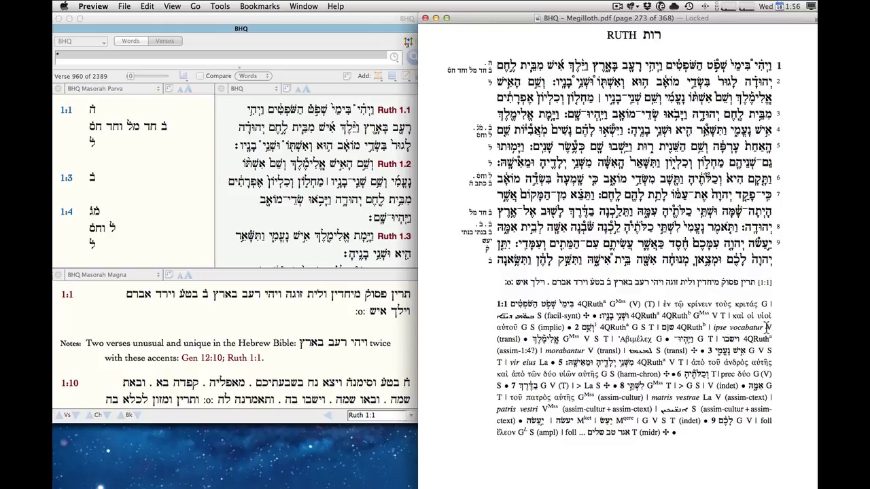
key("super+h")
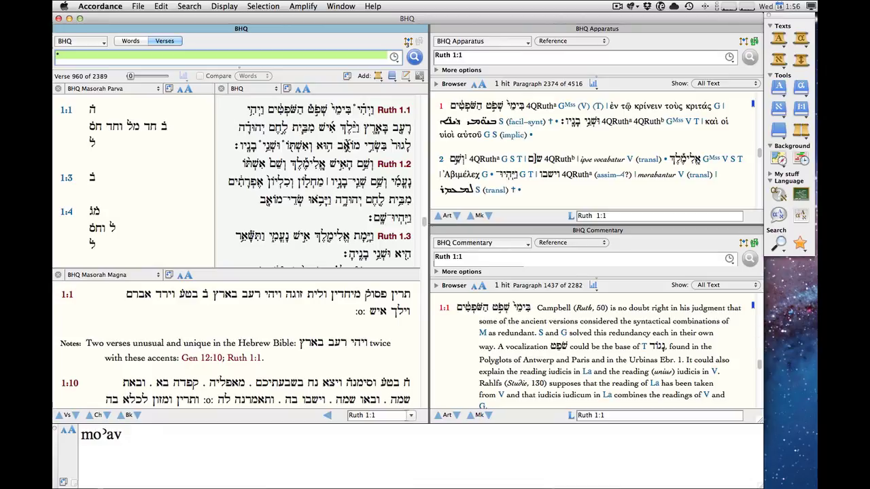
mouse_move(304, 128)
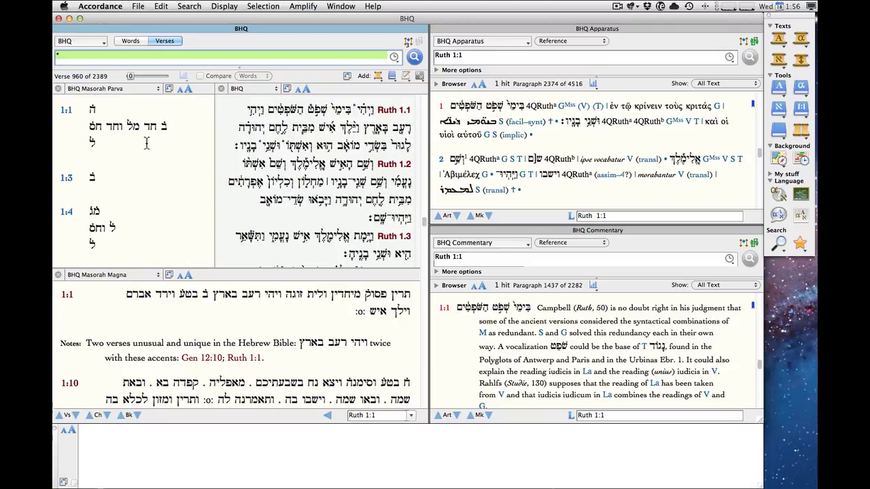
left_click(241, 319)
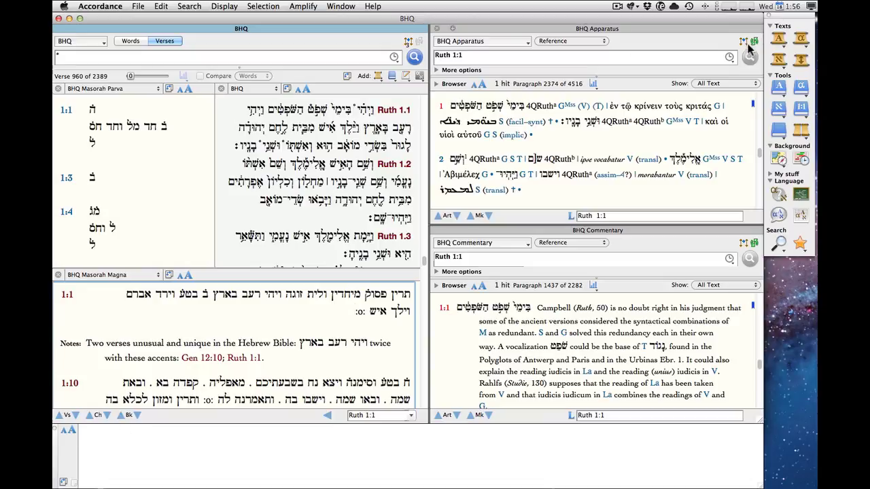
- Inspect the tab options of the BHQ Apparatus pane, including Set Tab, and dismiss them without choosing any
right_click(713, 30)
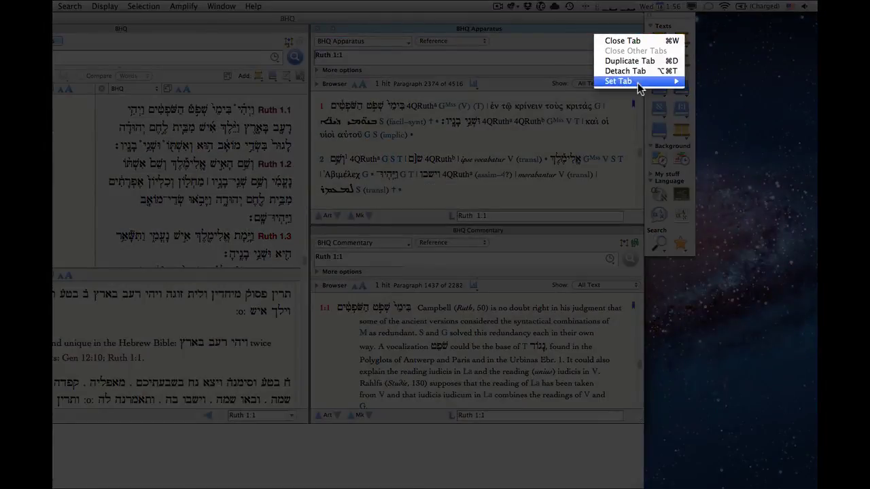
mouse_move(637, 83)
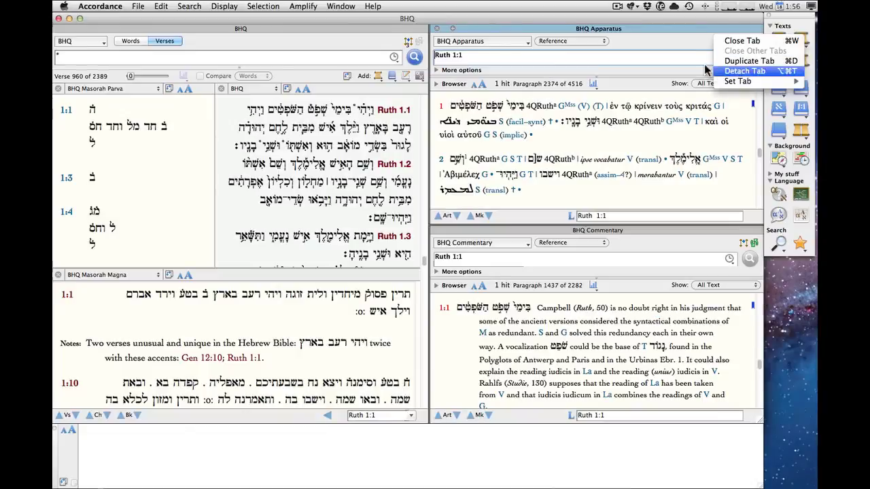
left_click(676, 43)
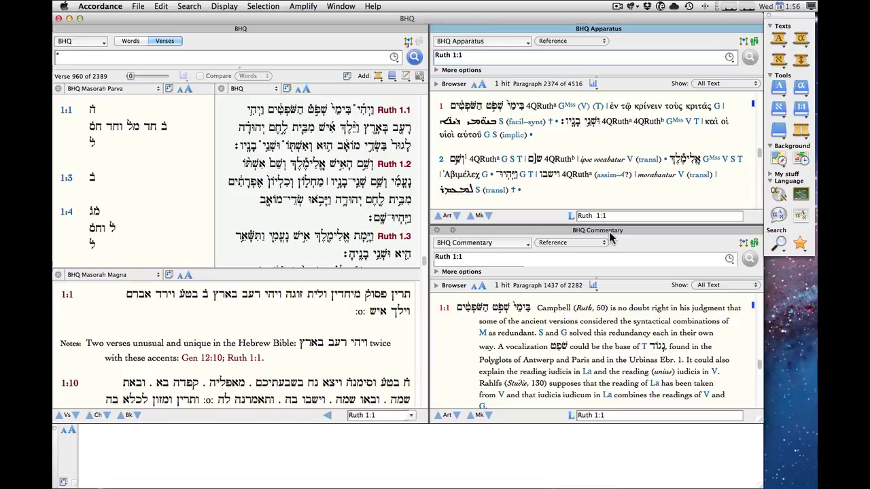
- Go to Ruth 1:2 in the BHQ text pane
left_click(215, 59)
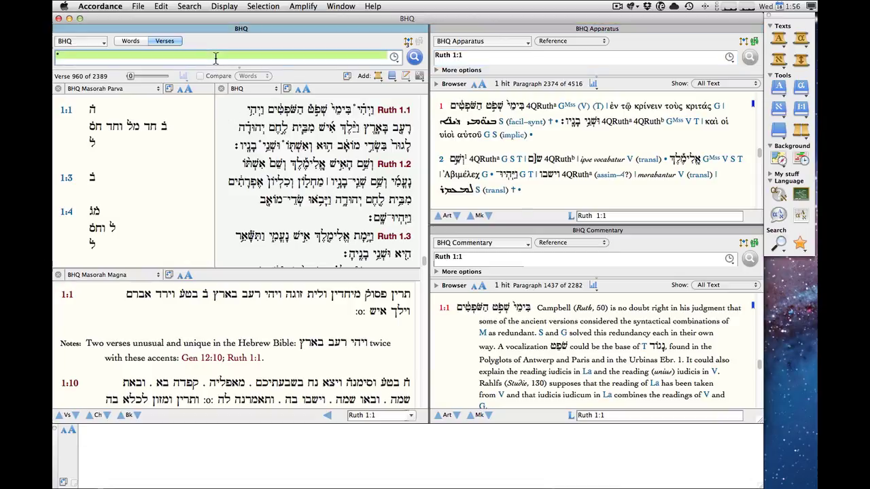
type("ruth")
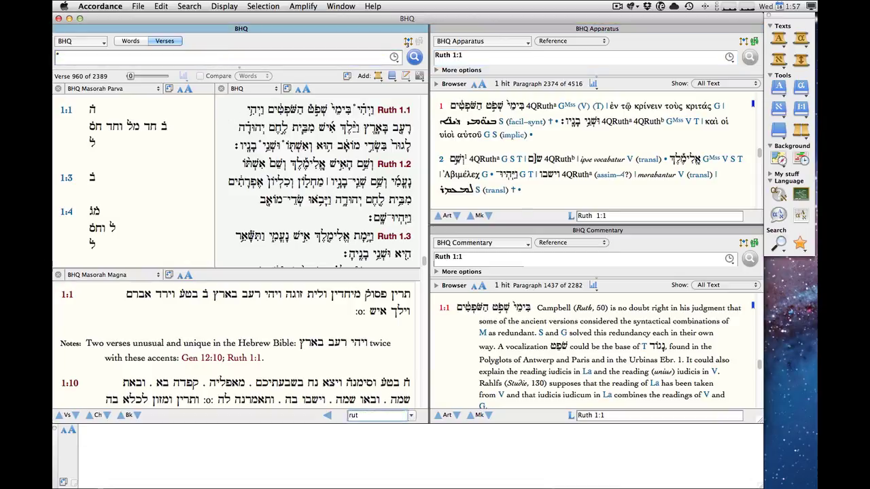
key("BackSpace")
type("2")
key("Return")
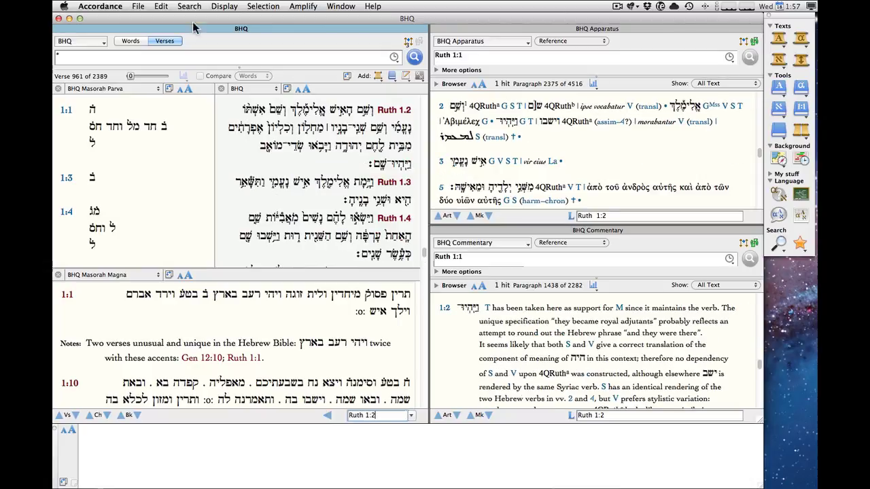
- Check that the linked panes follow each other while browsing the BHQ text to Ruth 1:3 and the BHQ Commentary around Ruth 1:2
scroll(255, 138, "down", 2)
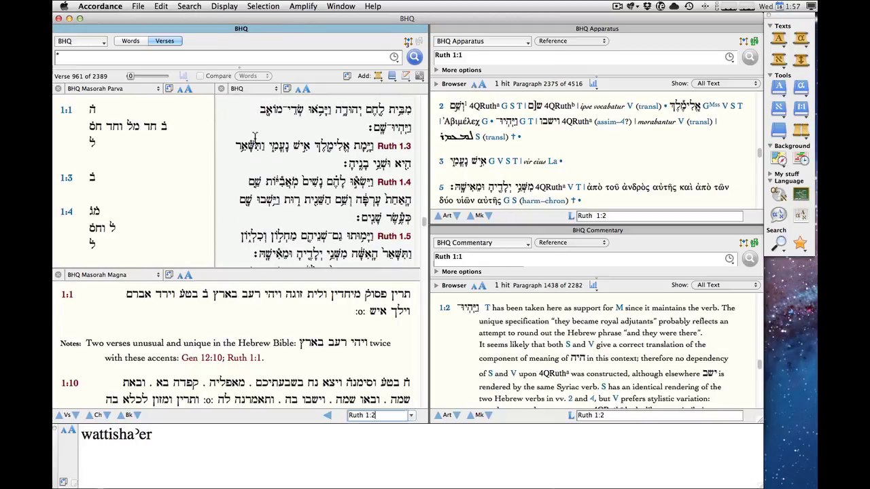
scroll(255, 138, "down", 2)
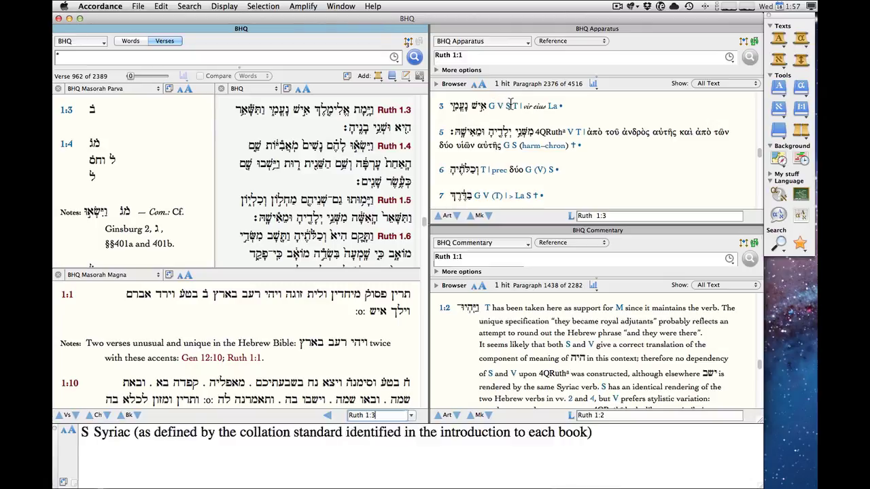
left_click(531, 332)
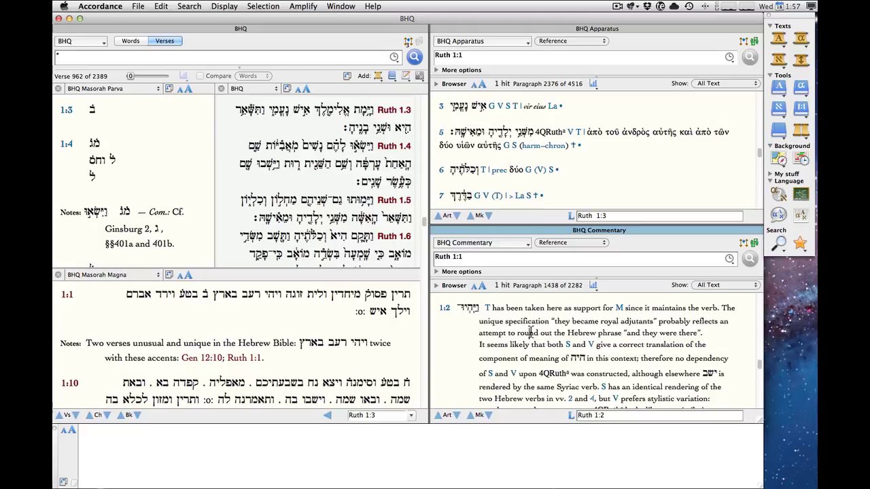
scroll(530, 333, "down", 5)
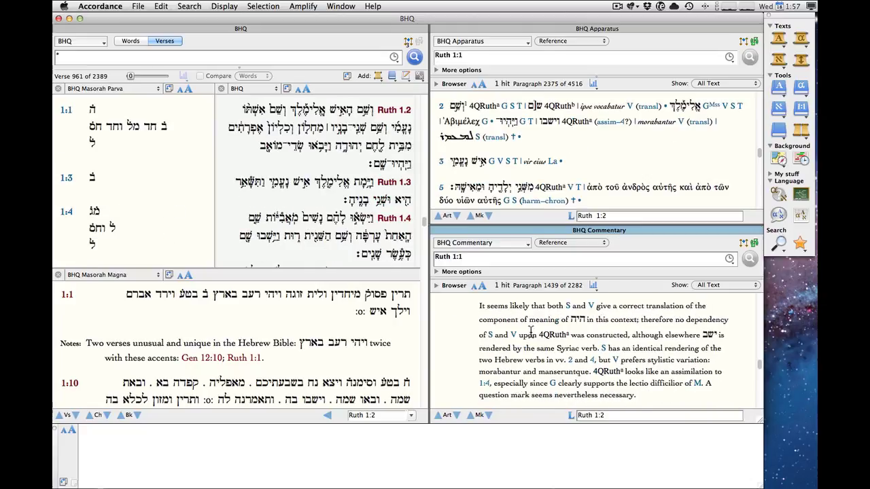
scroll(530, 332, "up", 3)
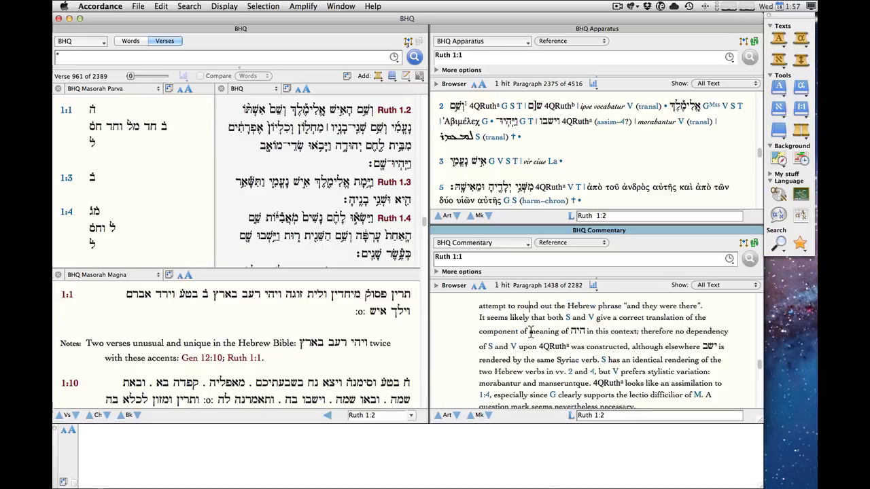
scroll(532, 332, "up", 2)
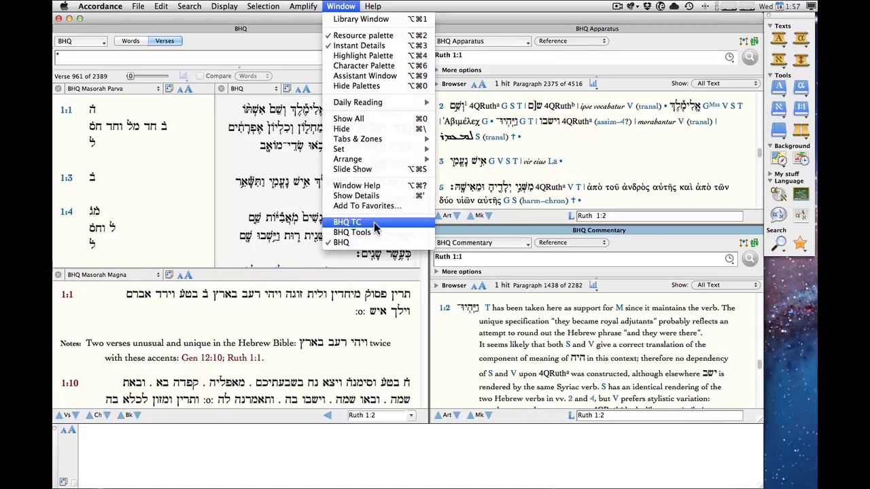
- Bring up the BHQ TC workspace and place the cursor at the end of the first line of Deut 1:8 in BHS-W4
left_click(373, 225)
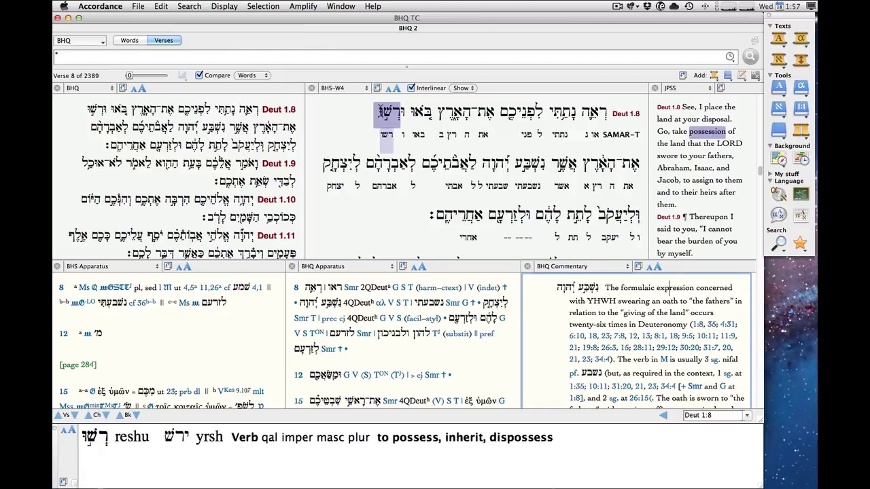
left_click(384, 117)
mouse_move(250, 109)
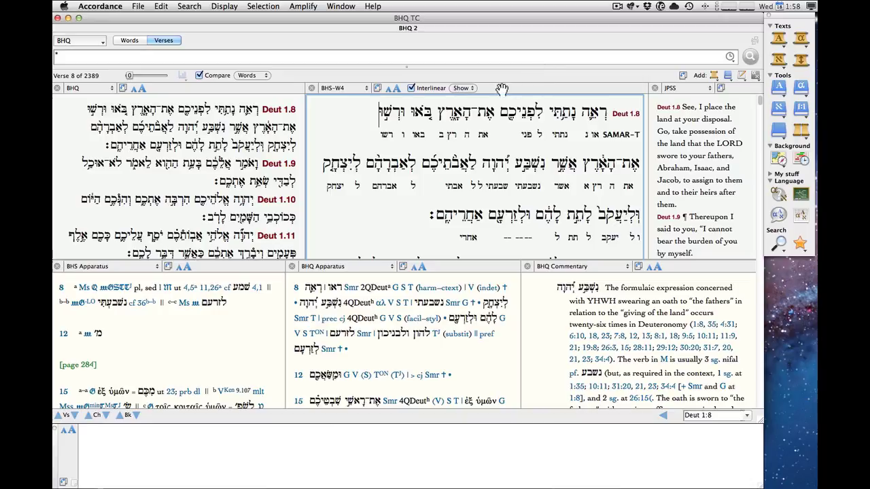
- Examine the word parsing in Deut 1:8 of BHS-W4 and review the available interlinear display options without changing them
mouse_move(471, 108)
mouse_move(421, 113)
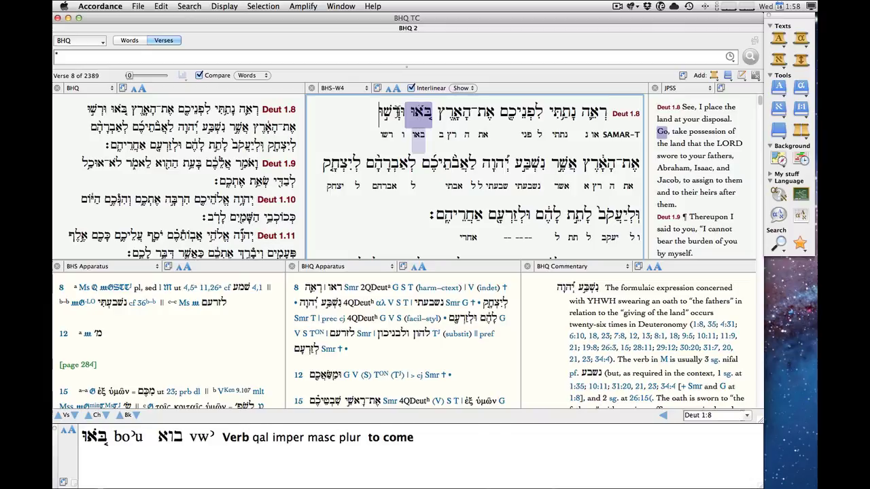
left_click(469, 89)
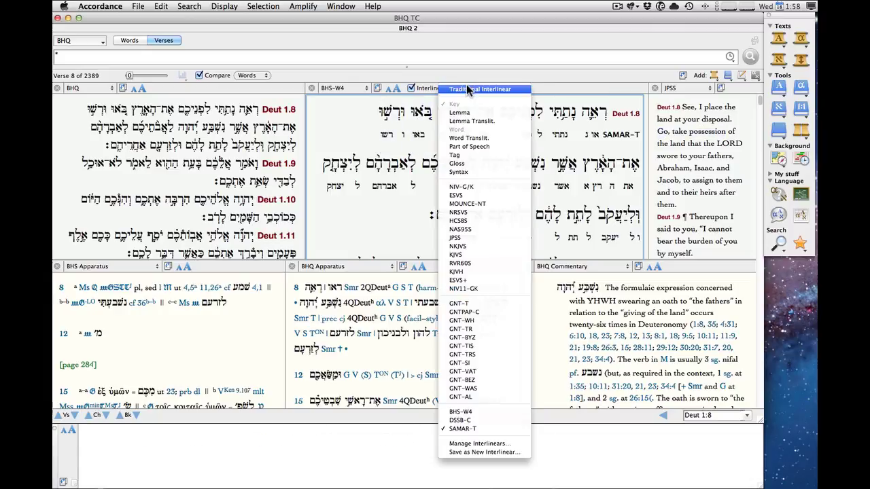
left_click(520, 71)
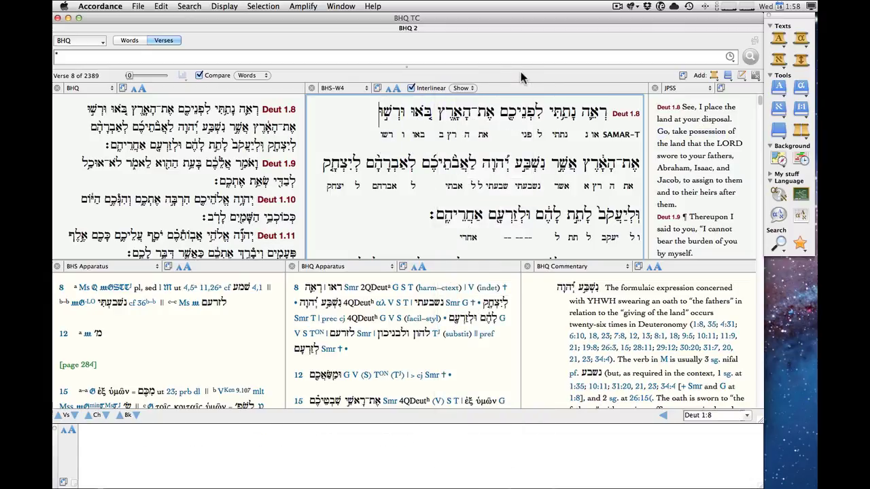